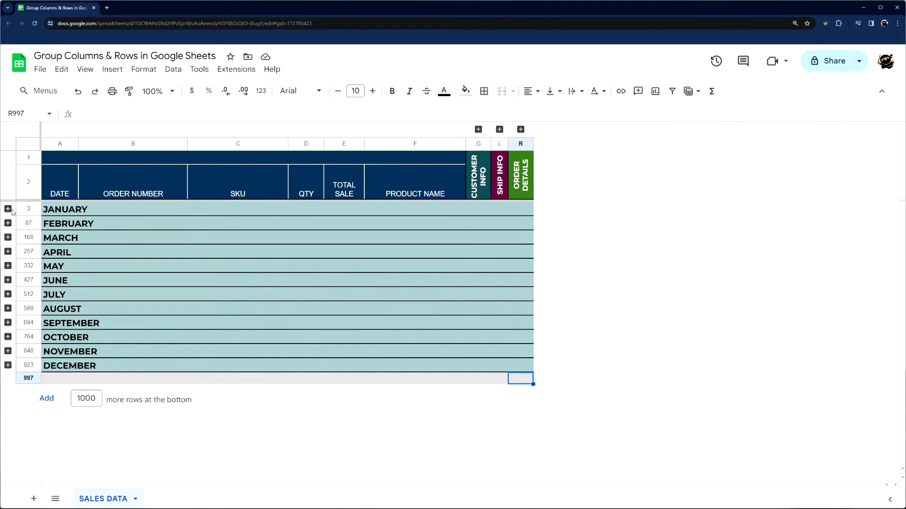
Expand and collapse the January rows and Customer Info columns to inspect their contents
click(8, 209)
click(8, 209)
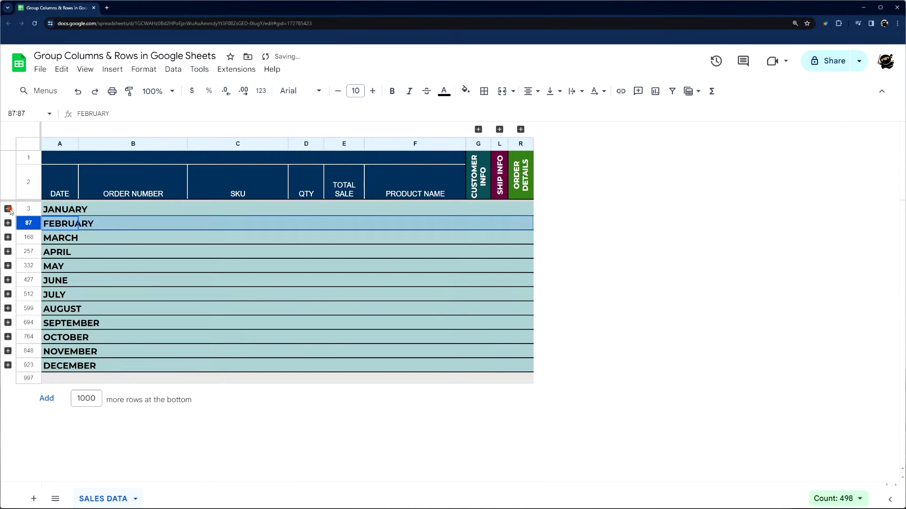
click(478, 130)
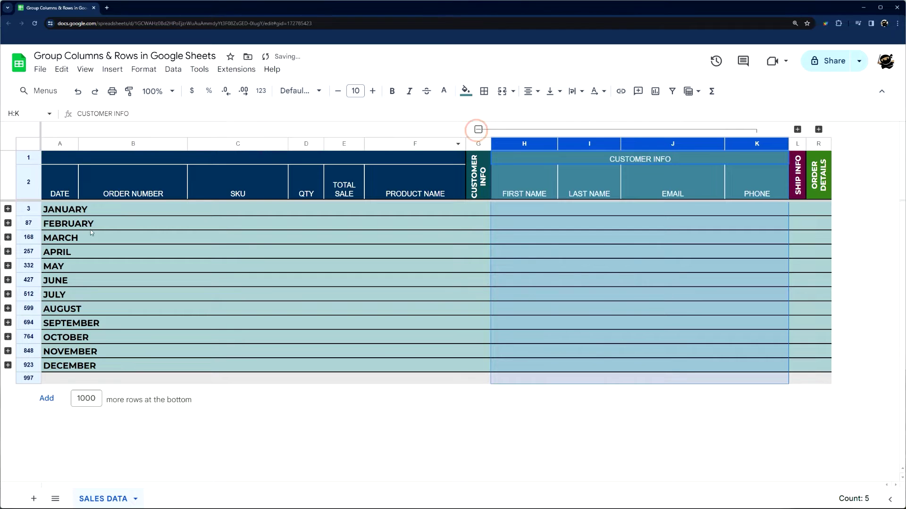
click(8, 209)
click(8, 209)
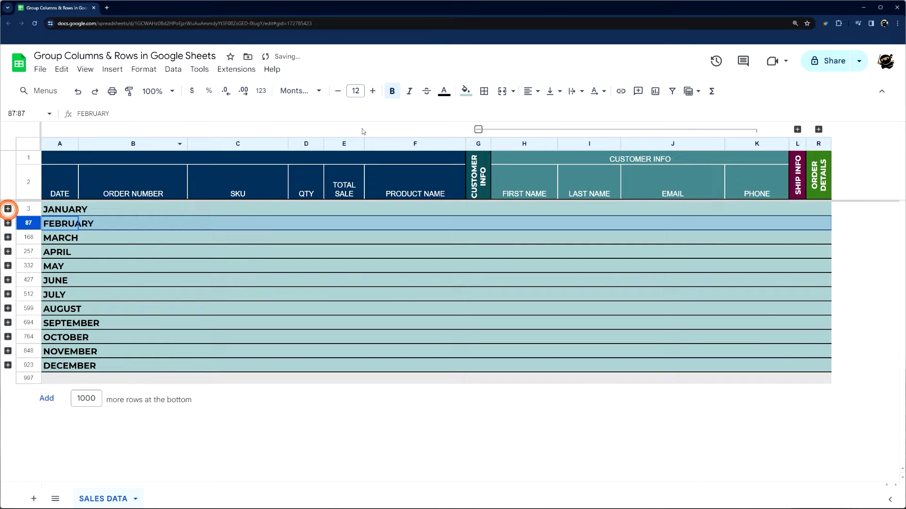
click(478, 129)
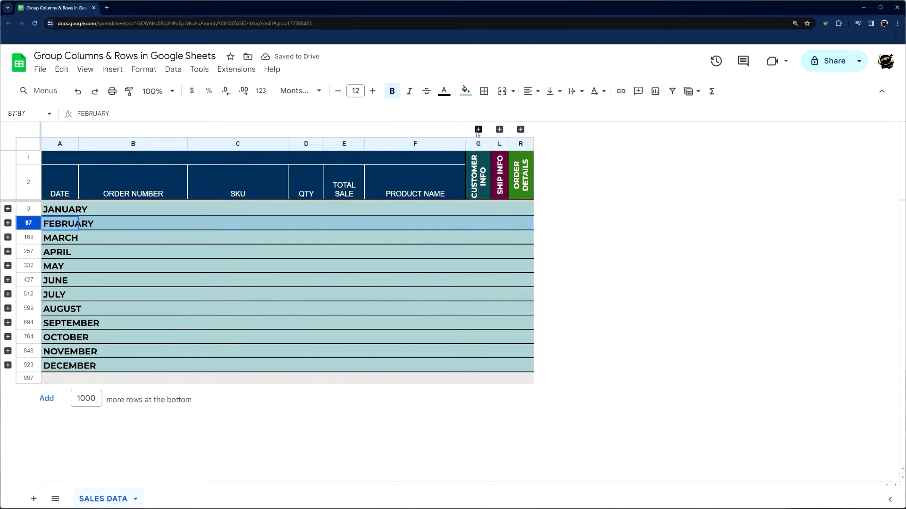
Ungroup the January rows and the Customer Info, Order Details and Ship Info columns
right_click(8, 210)
click(56, 240)
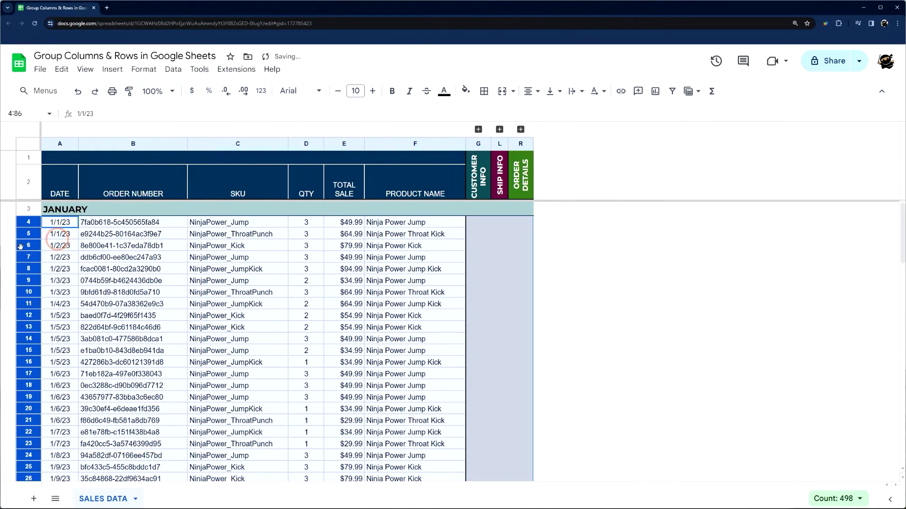
right_click(478, 129)
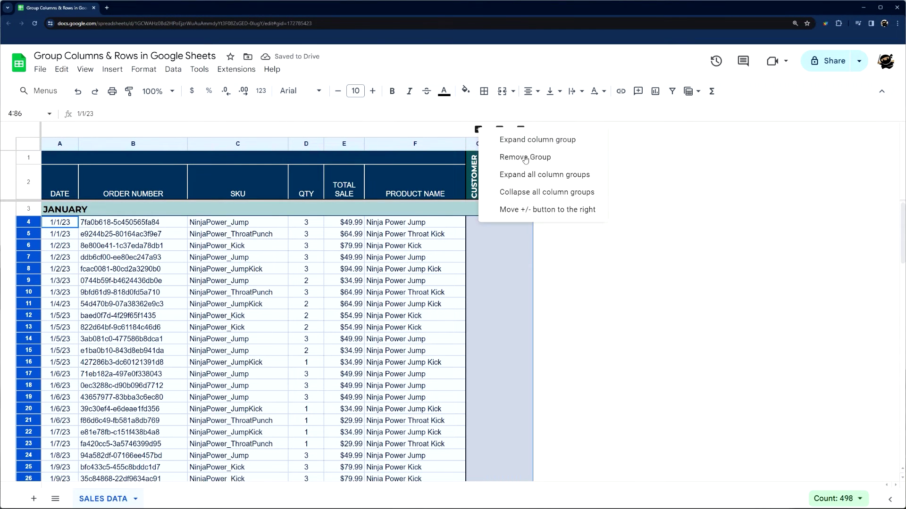
click(525, 159)
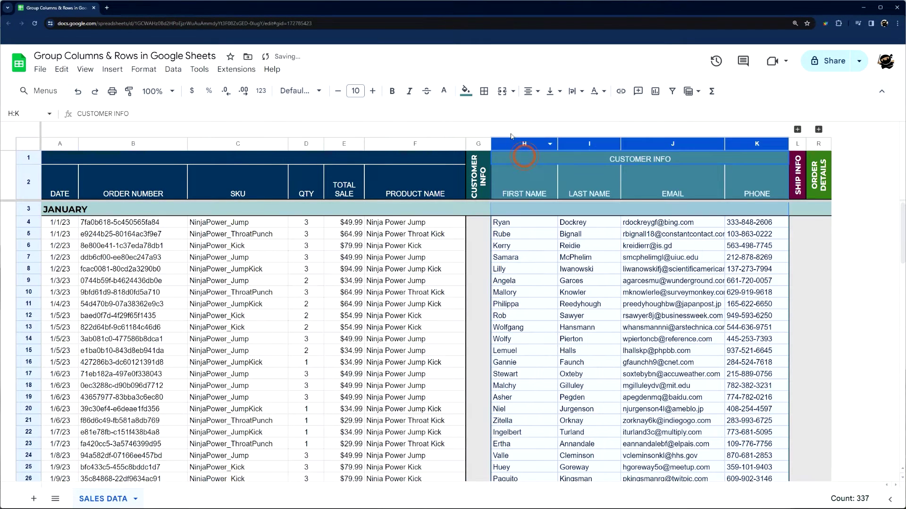
right_click(819, 129)
click(760, 161)
right_click(797, 129)
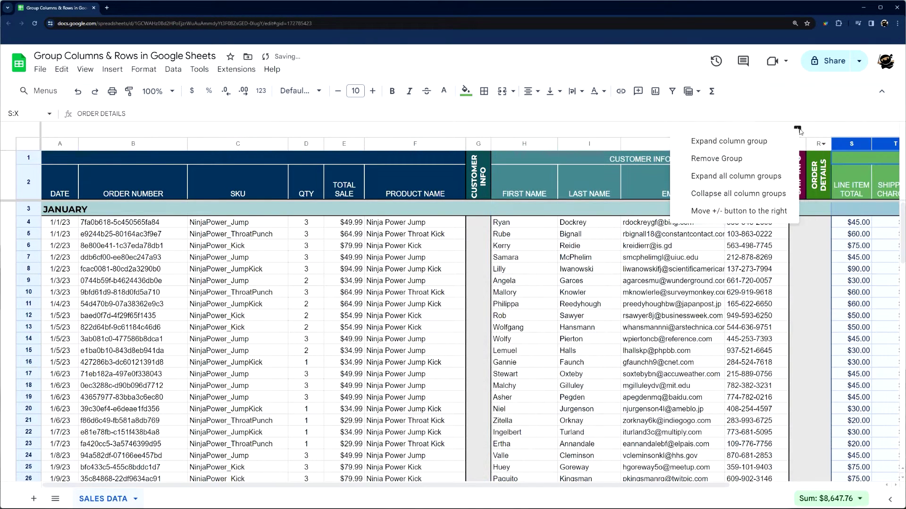
click(732, 161)
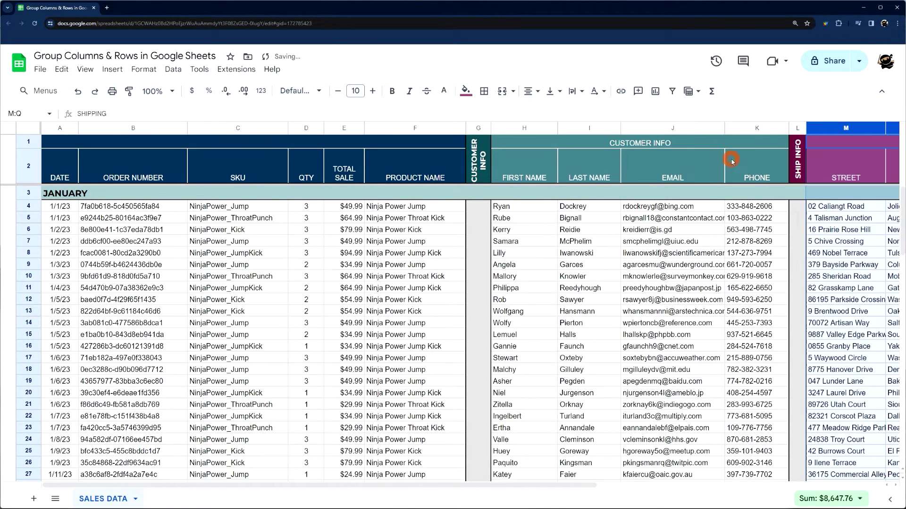
click(545, 208)
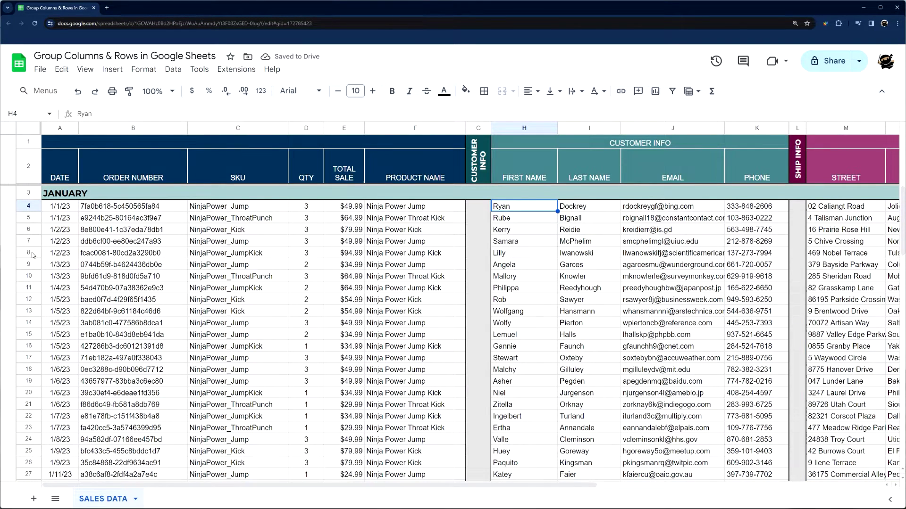
drag(30, 253, 33, 346)
right_click(33, 346)
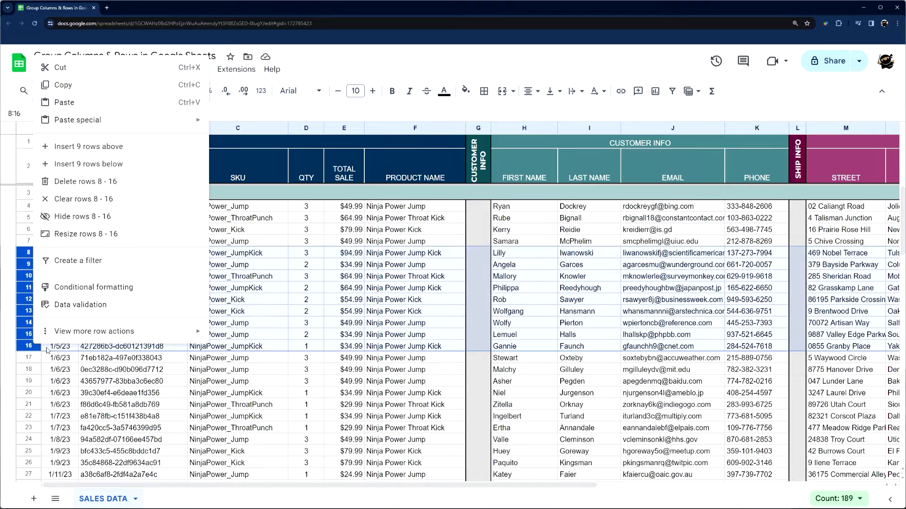
mouse_move(101, 333)
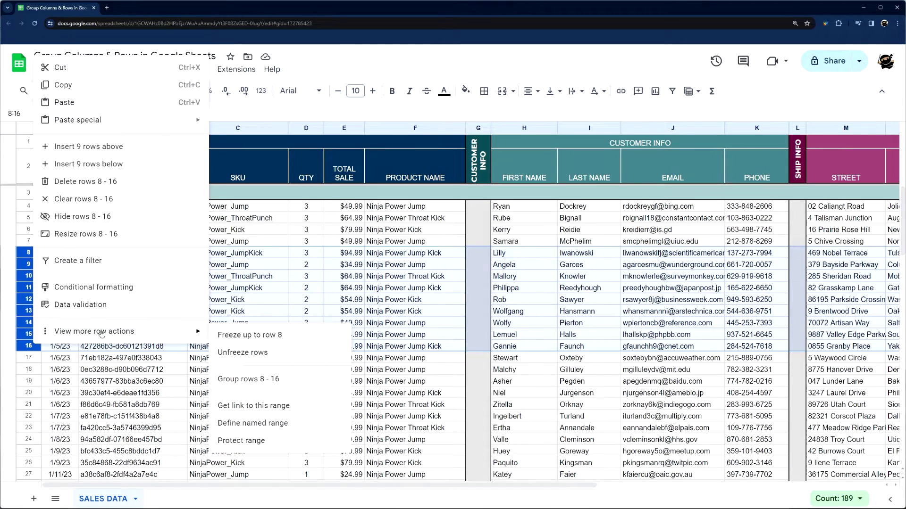
click(249, 384)
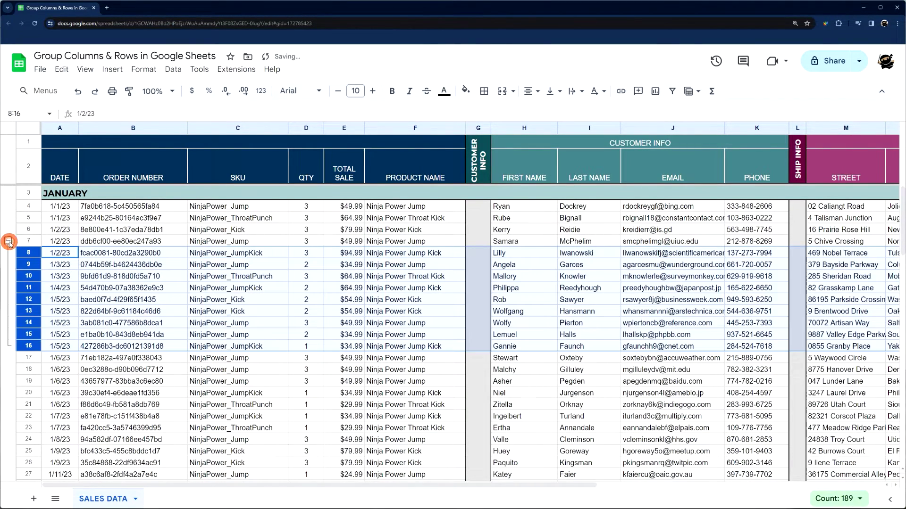
click(8, 241)
click(8, 241)
click(9, 242)
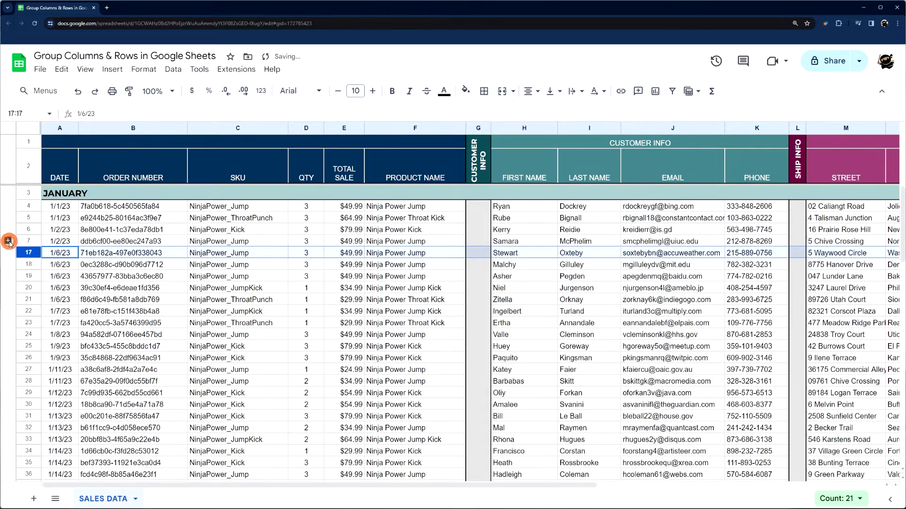
click(7, 240)
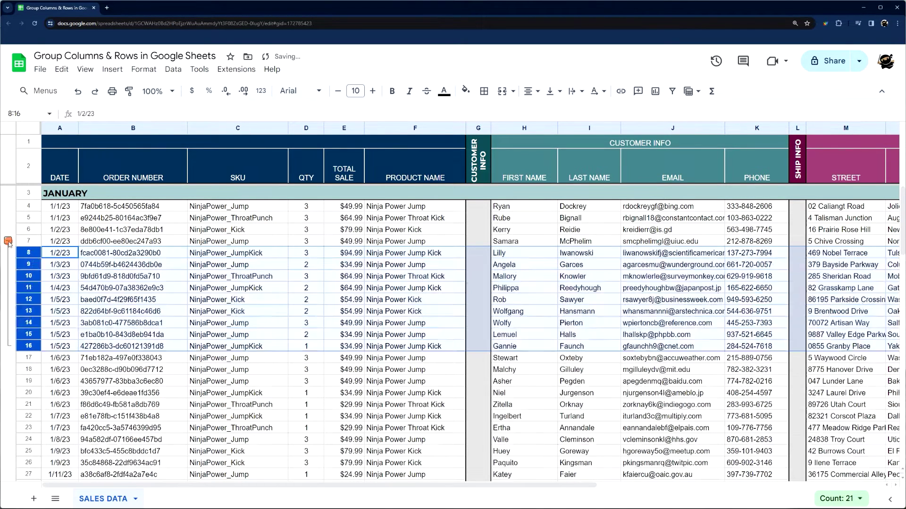
right_click(23, 255)
click(116, 493)
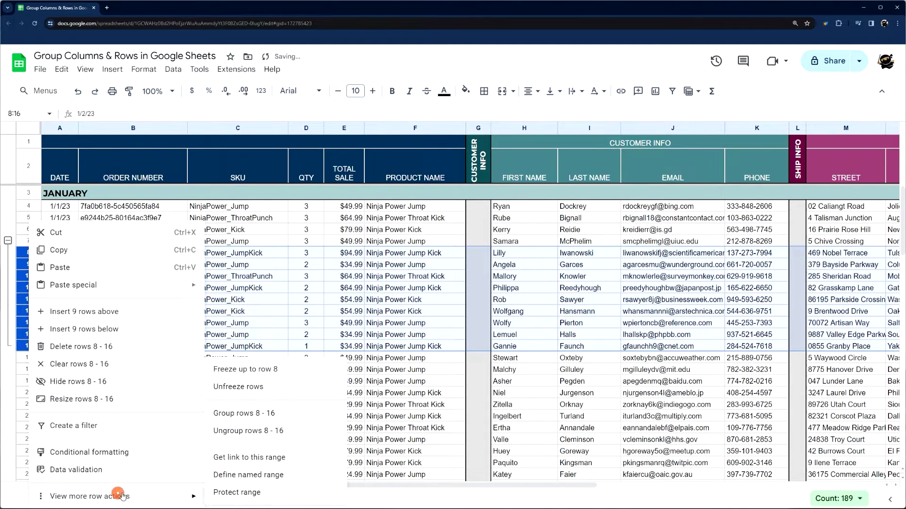
click(252, 431)
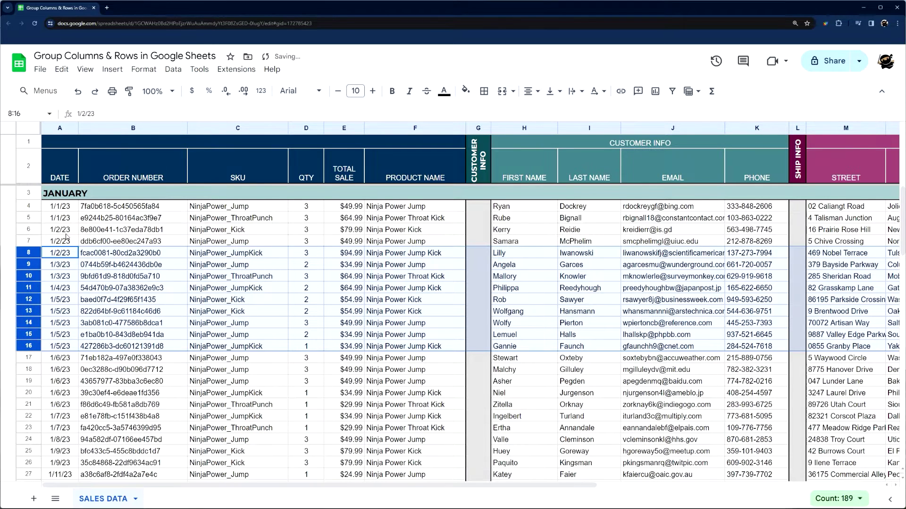
click(68, 192)
click(28, 191)
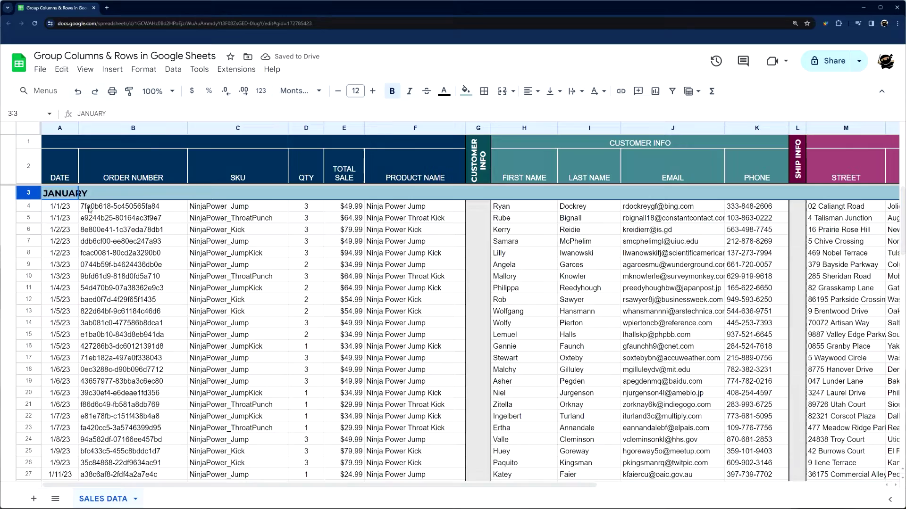
Group January's order rows 4–86
drag(41, 208, 31, 392)
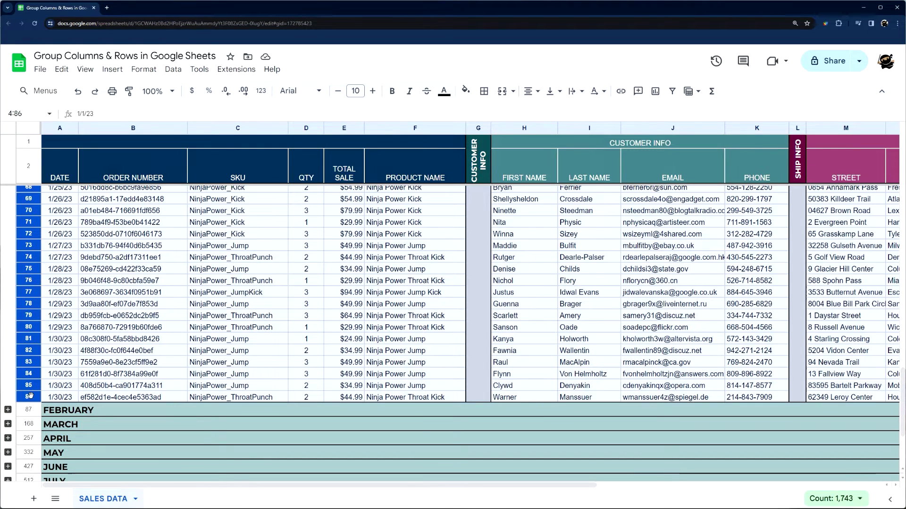
right_click(30, 396)
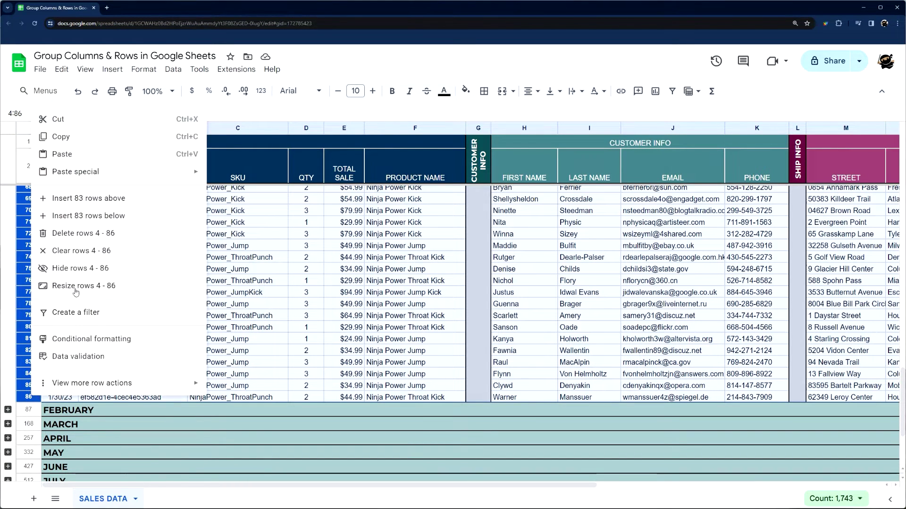
mouse_move(133, 383)
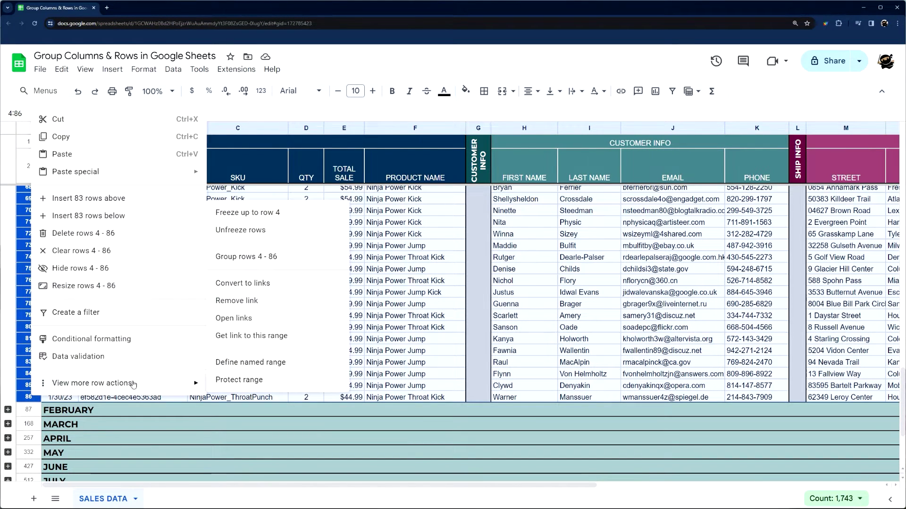
click(240, 257)
Collapse the new January row group under the JANUARY heading
scroll(141, 283, up, 12)
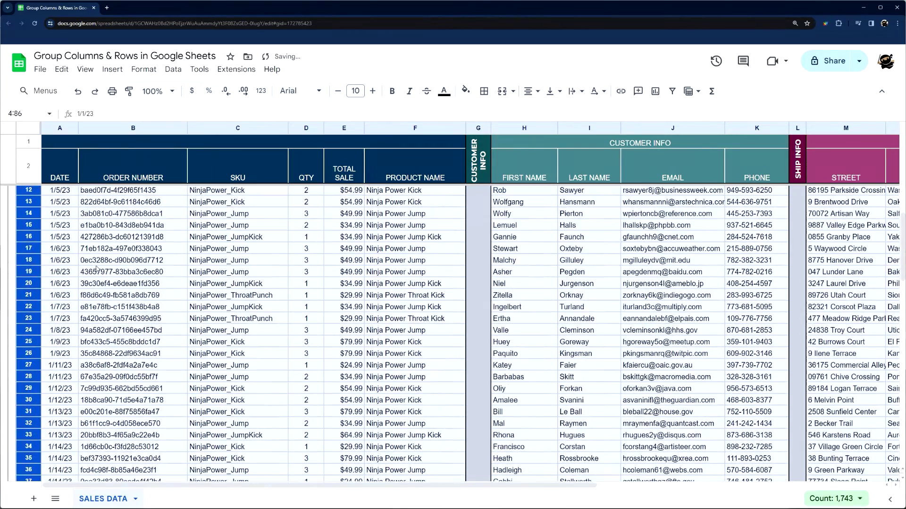
scroll(97, 267, up, 3)
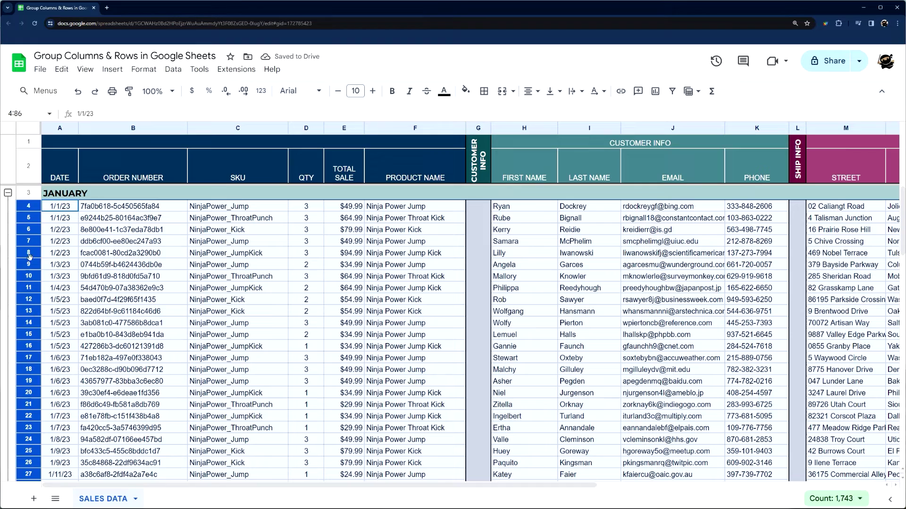
click(29, 193)
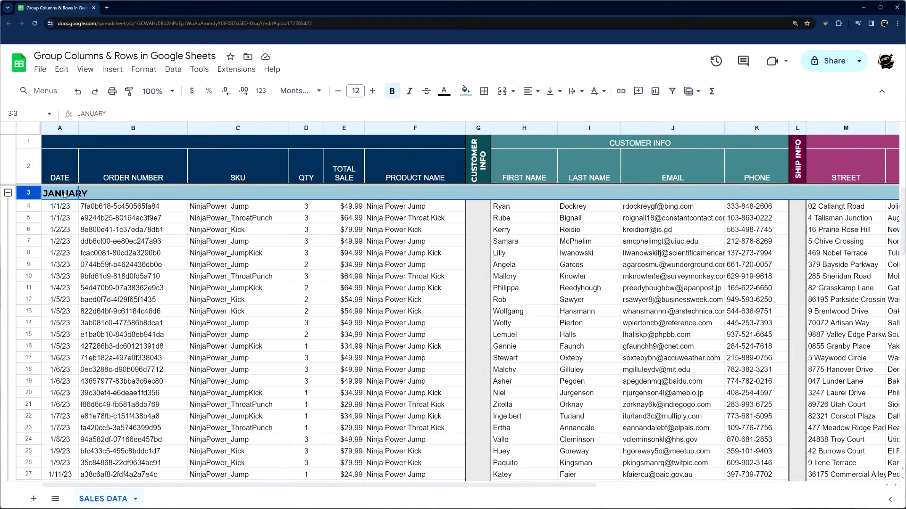
click(7, 194)
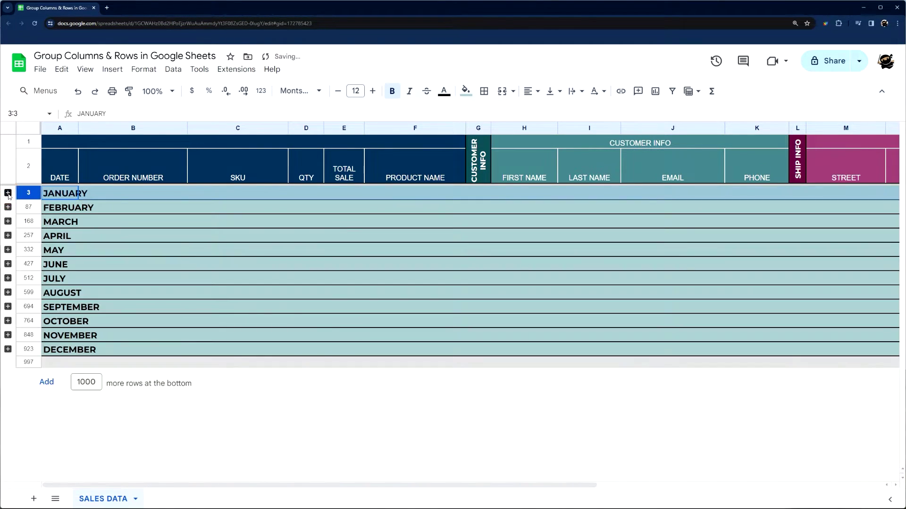
click(7, 193)
click(7, 194)
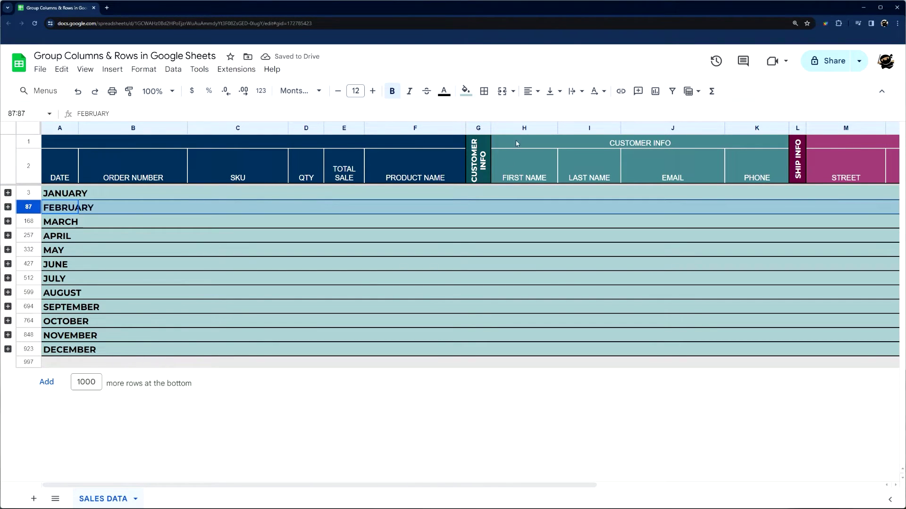
Group columns H–K into a single Customer Info column group
drag(410, 485, 476, 485)
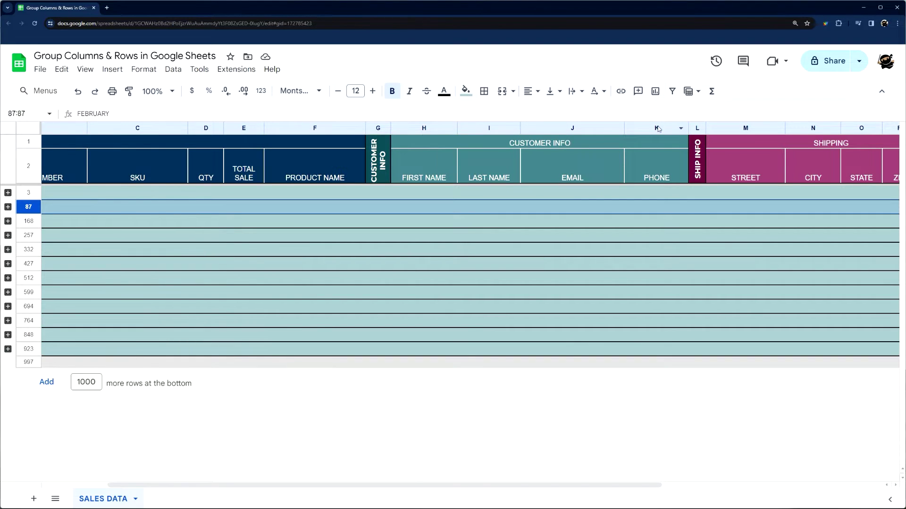
drag(658, 128, 443, 127)
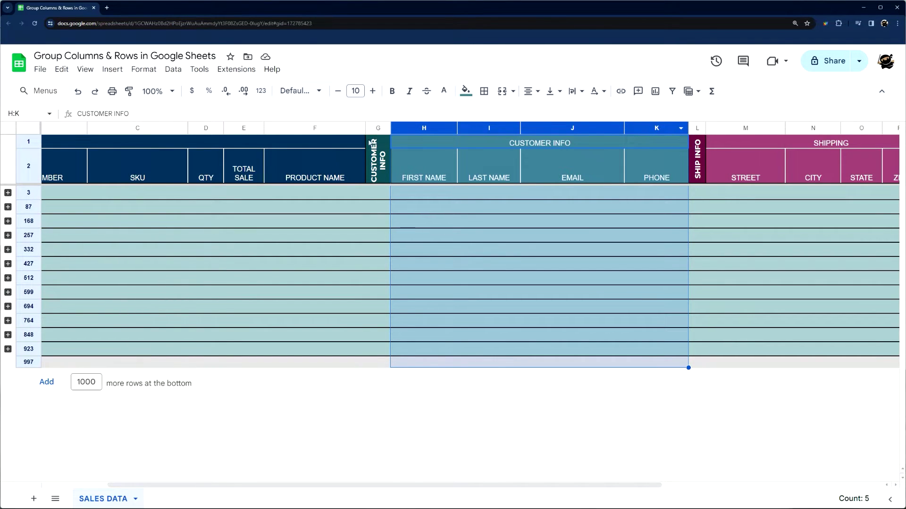
right_click(432, 128)
mouse_move(499, 495)
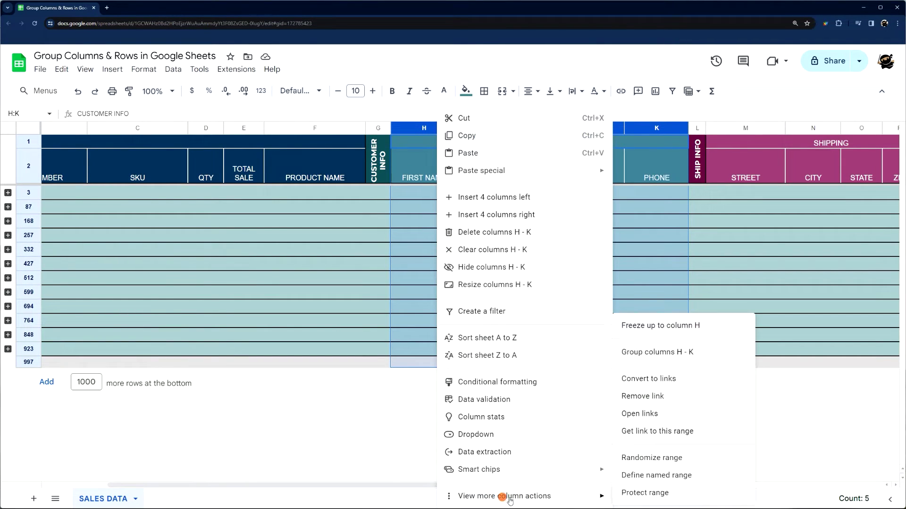
click(676, 362)
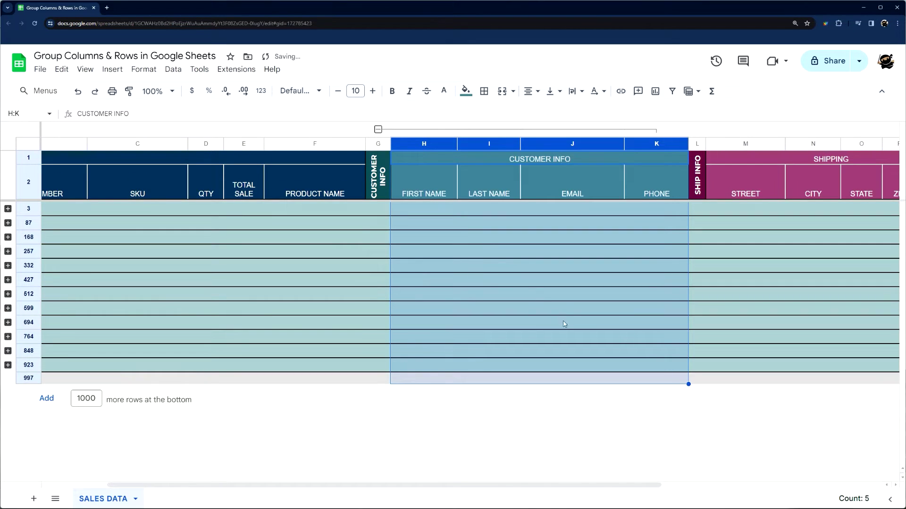
right_click(378, 129)
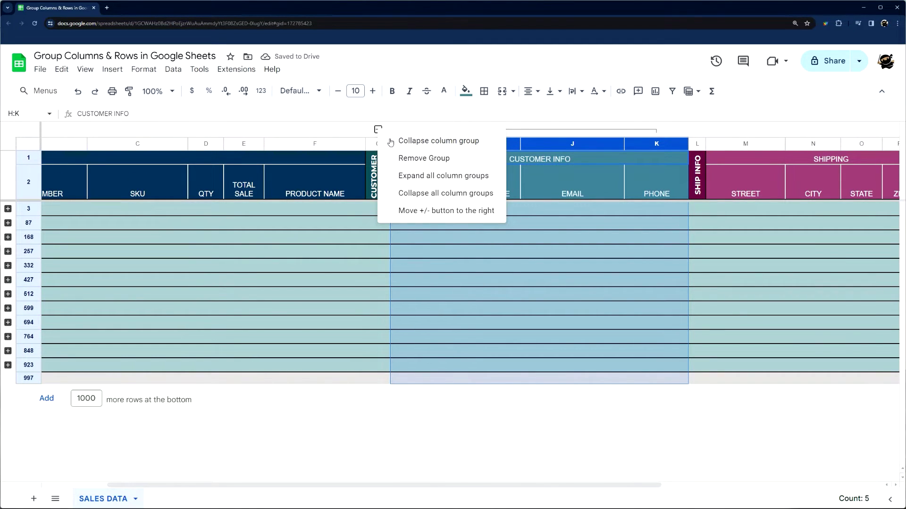
click(436, 213)
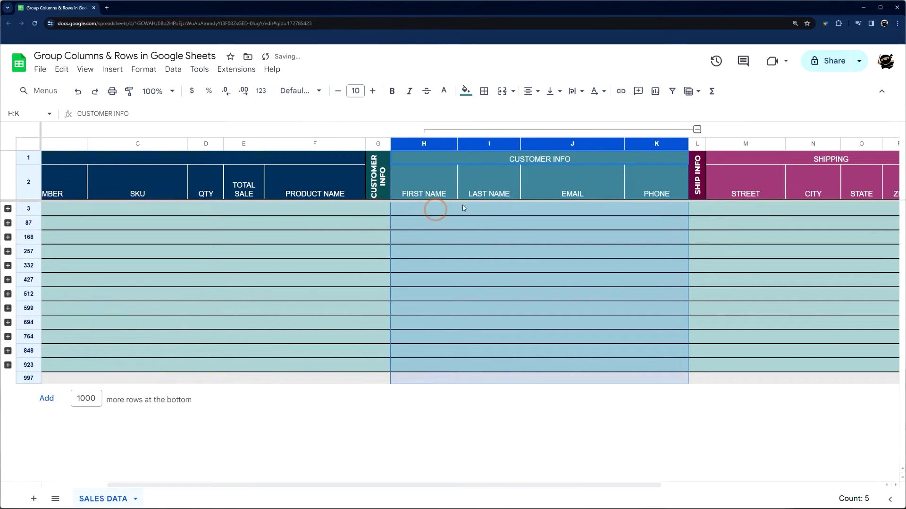
click(696, 129)
click(399, 129)
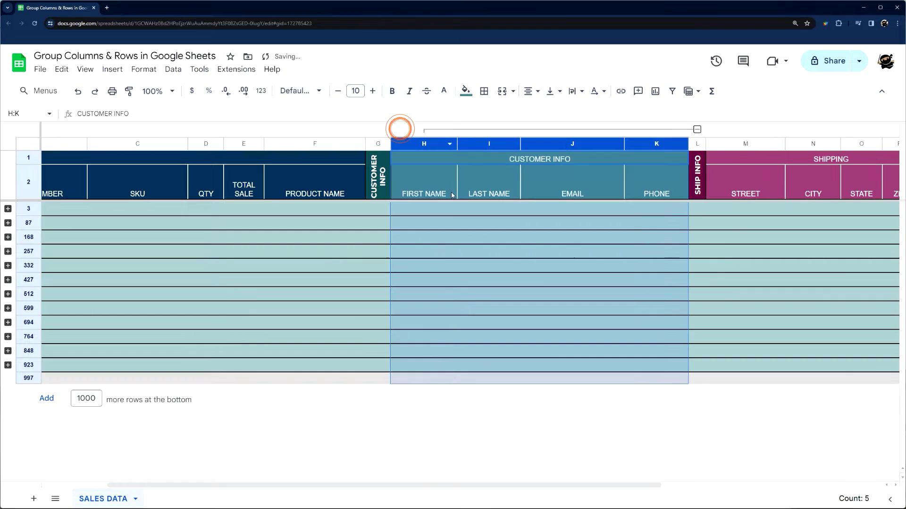
click(697, 129)
click(399, 129)
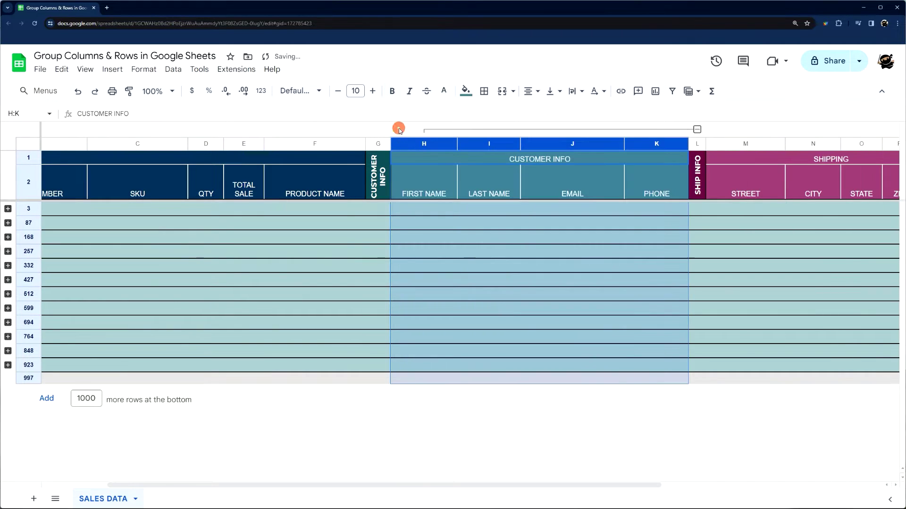
right_click(697, 129)
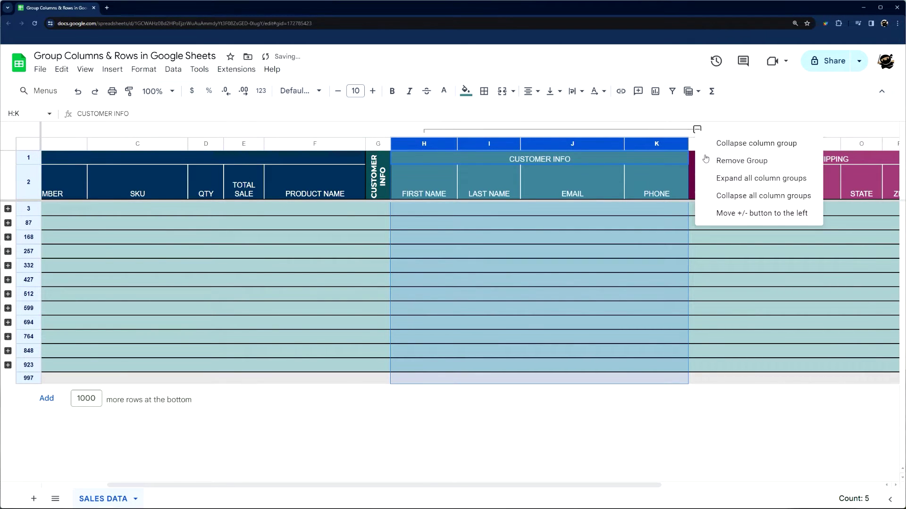
click(742, 213)
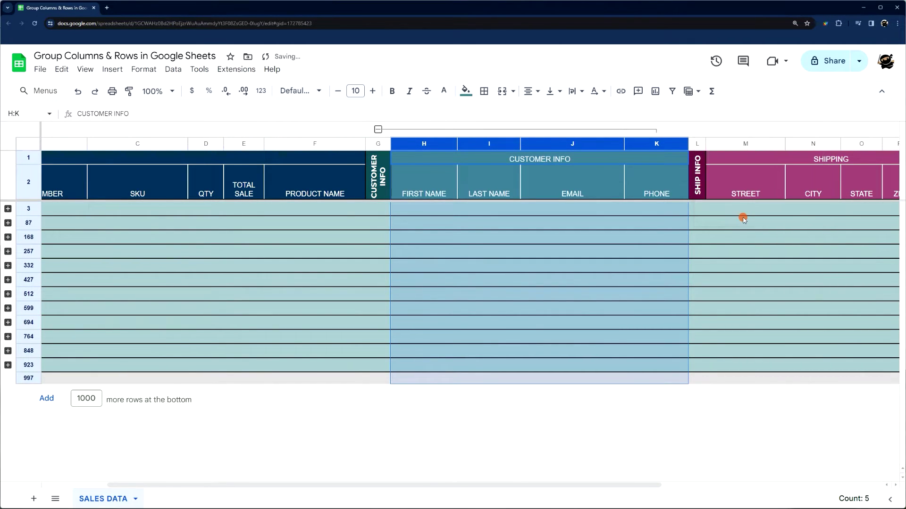
Move the Customer Info column group's +/- toggle to its right side
click(8, 208)
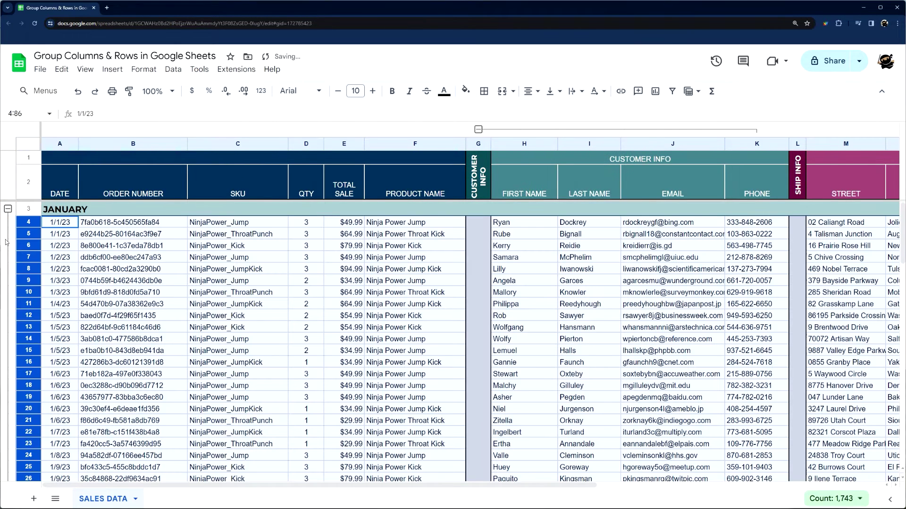
click(7, 208)
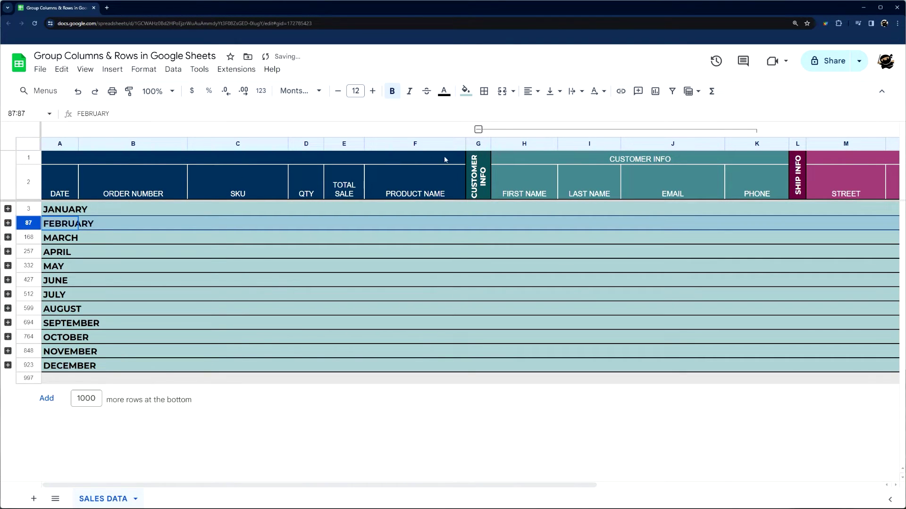
right_click(478, 130)
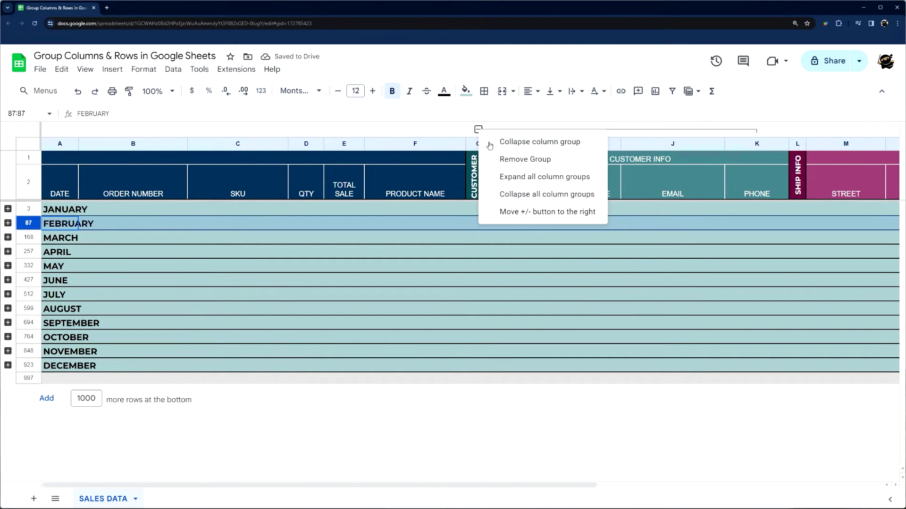
click(537, 211)
drag(845, 143, 887, 144)
Group the SHIPPING columns M–Q
right_click(727, 147)
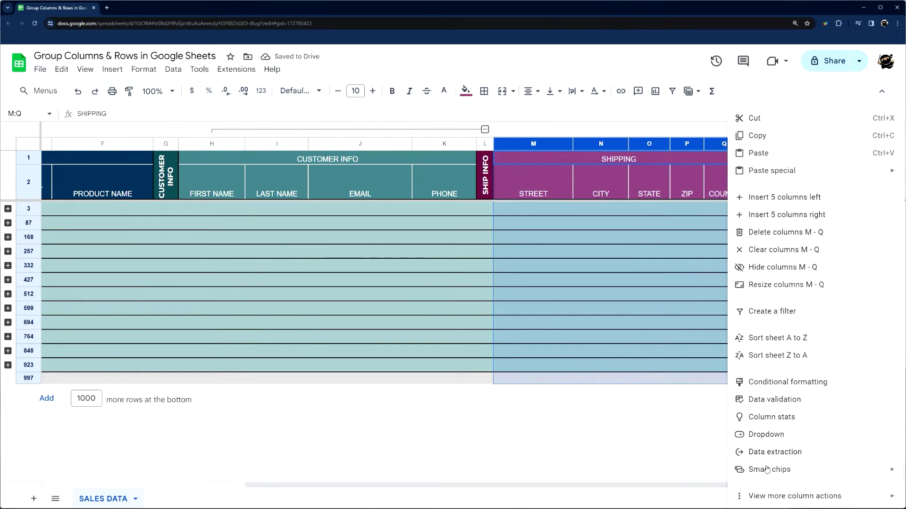
mouse_move(766, 496)
click(622, 361)
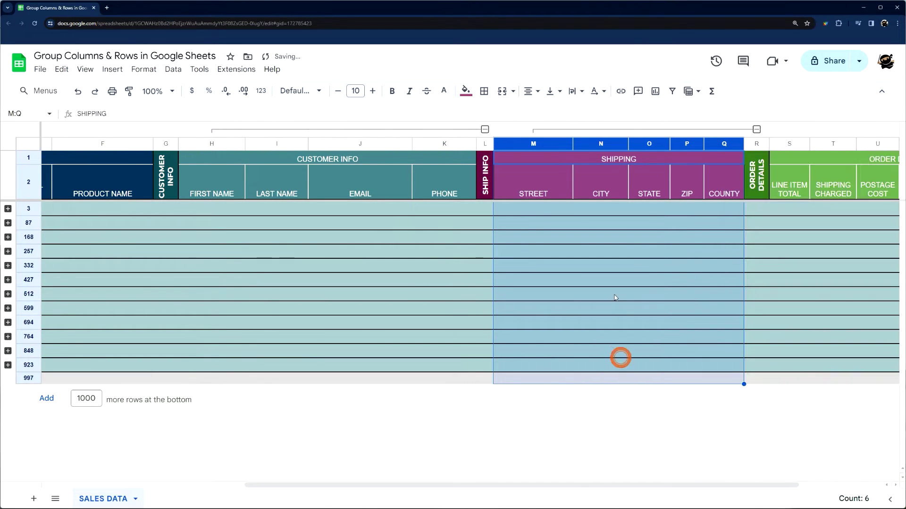
Move the column groups' +/- toggles back to their left sides
right_click(484, 129)
click(538, 212)
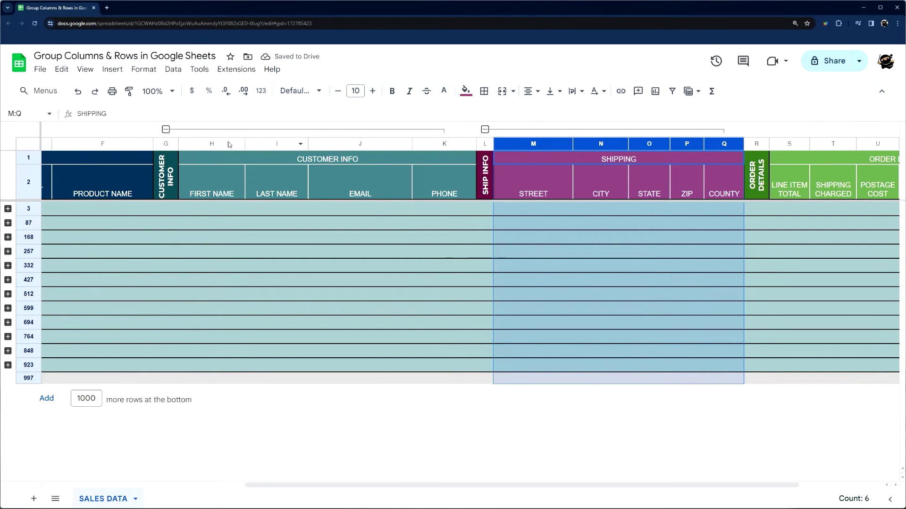
drag(229, 144, 417, 143)
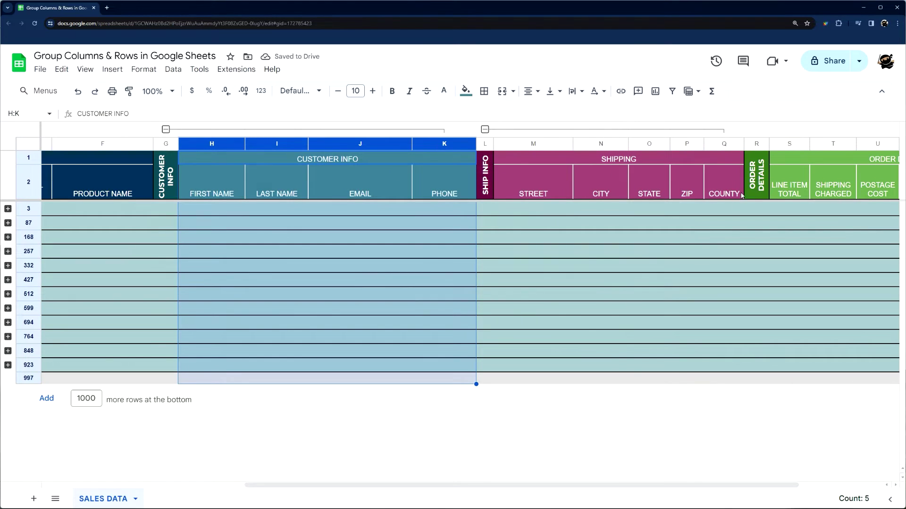
Group the ORDER DETAILS columns S–X
drag(789, 143, 896, 144)
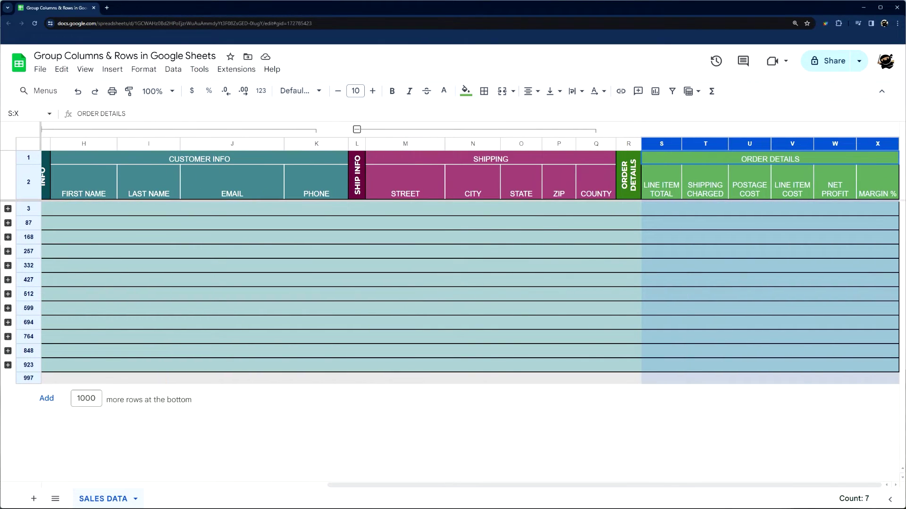
right_click(892, 144)
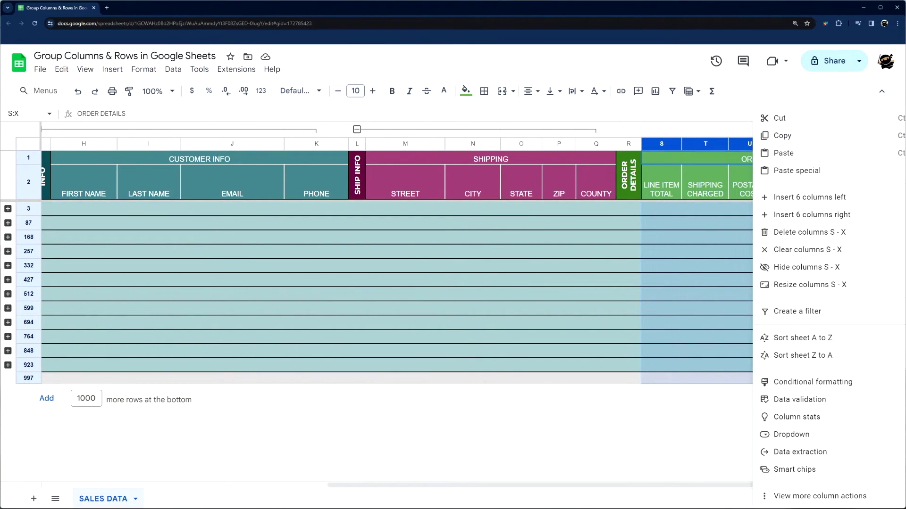
click(805, 495)
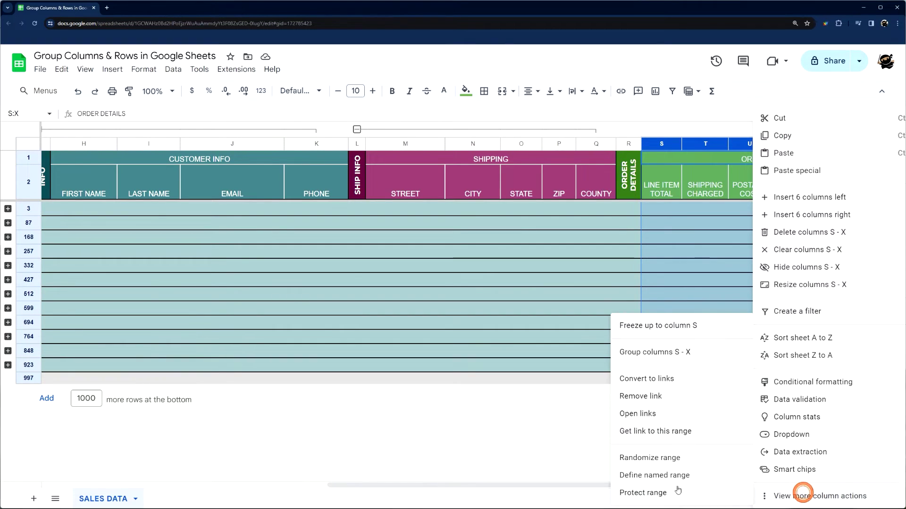
click(651, 357)
Collapse Order Details and Shipping, and expand the January rows and Customer Info
click(630, 130)
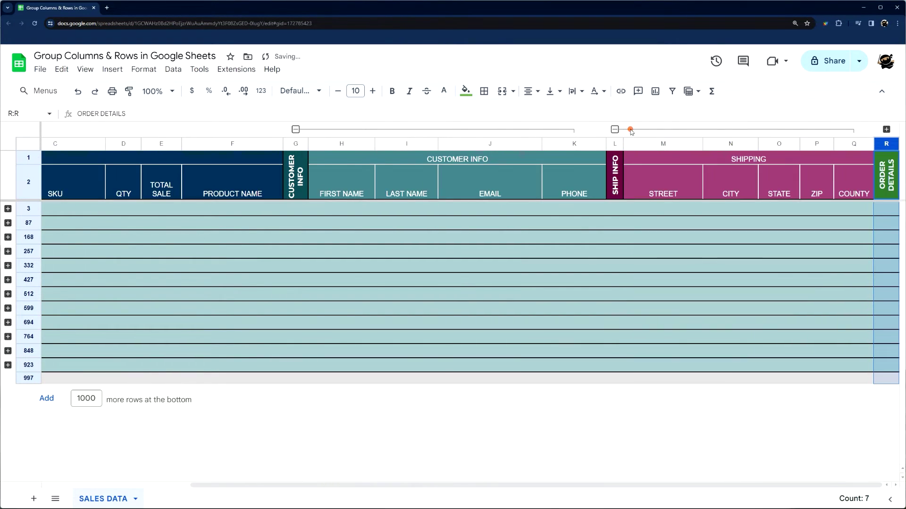
click(615, 129)
click(477, 130)
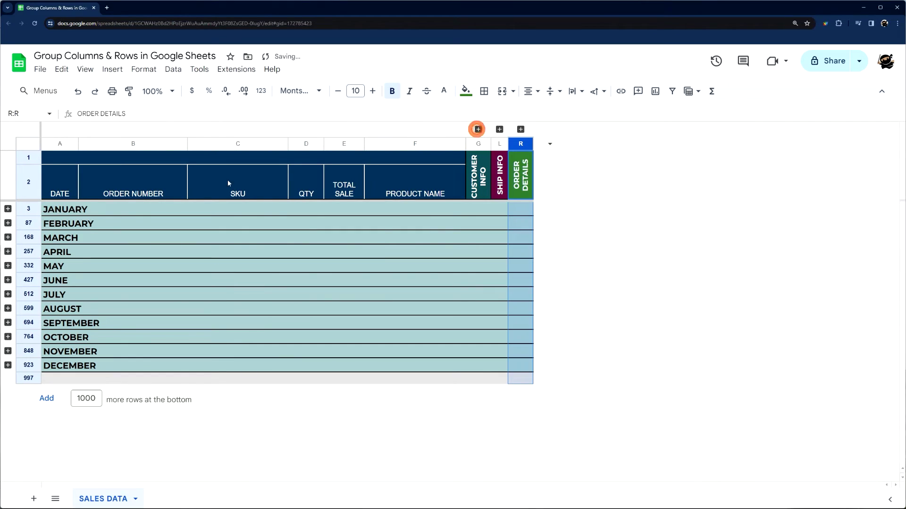
click(8, 208)
click(478, 129)
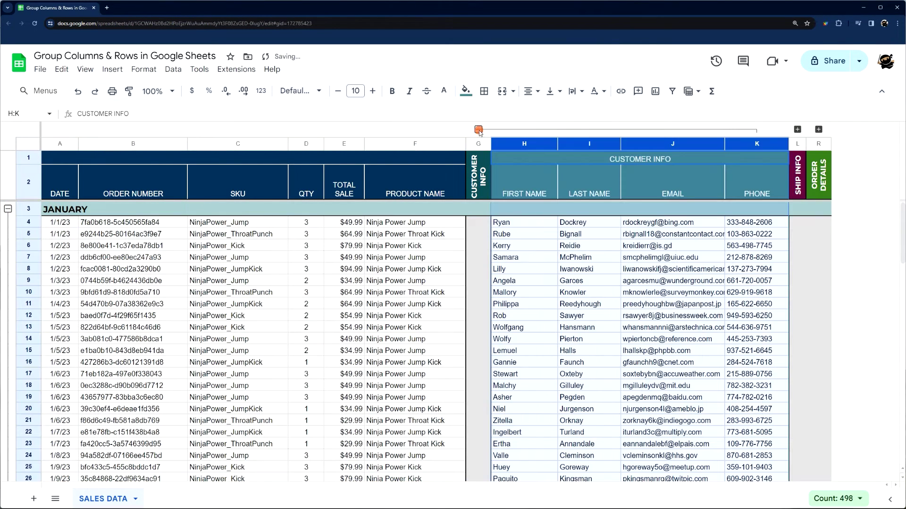
click(377, 326)
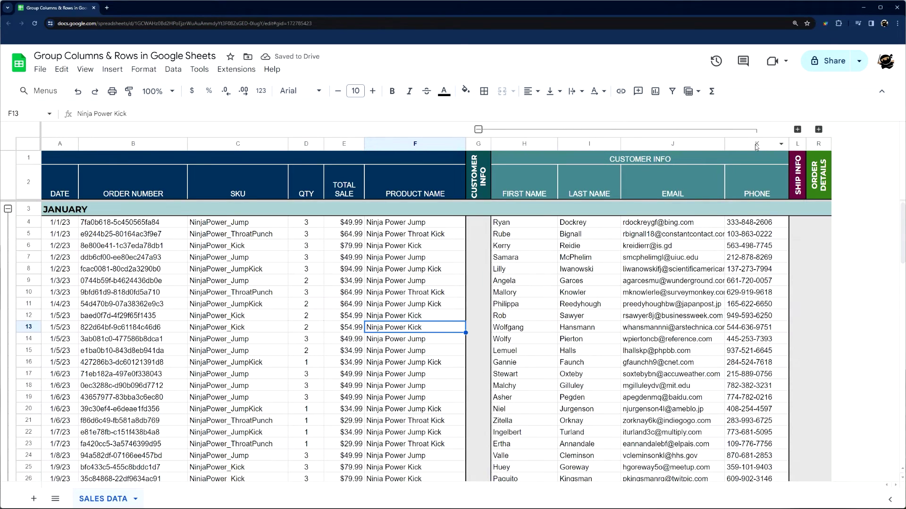
Group EMAIL and PHONE columns J–K as a nested group inside Customer Info
drag(755, 144, 714, 144)
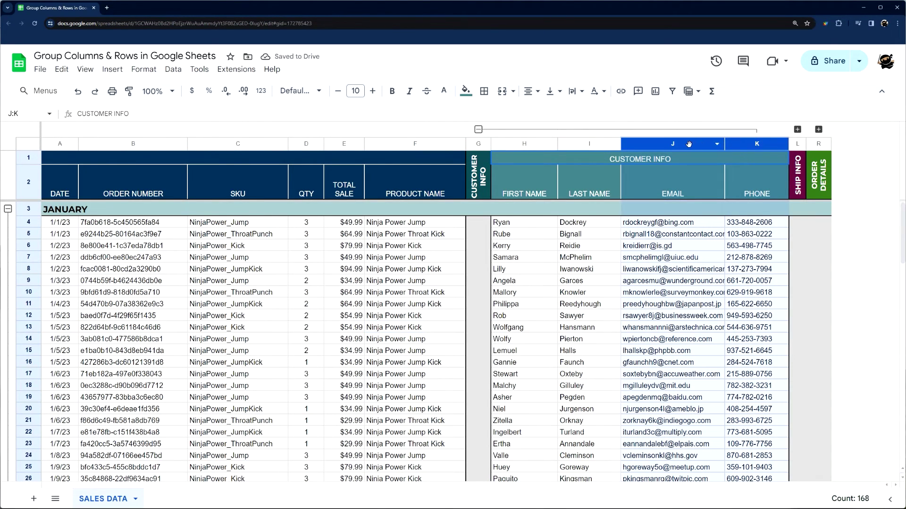
right_click(689, 143)
mouse_move(734, 495)
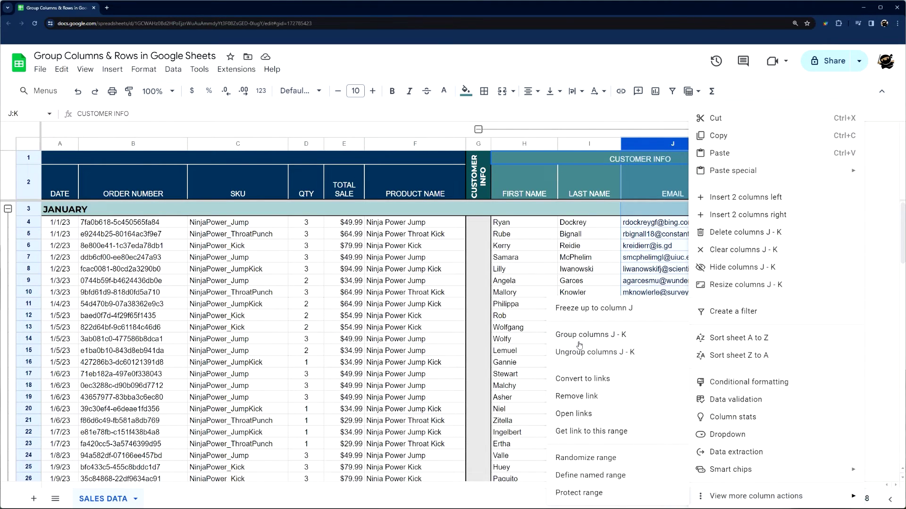
click(579, 336)
Test the nested Email/Phone and Customer Info toggles, leaving both collapsed
click(590, 141)
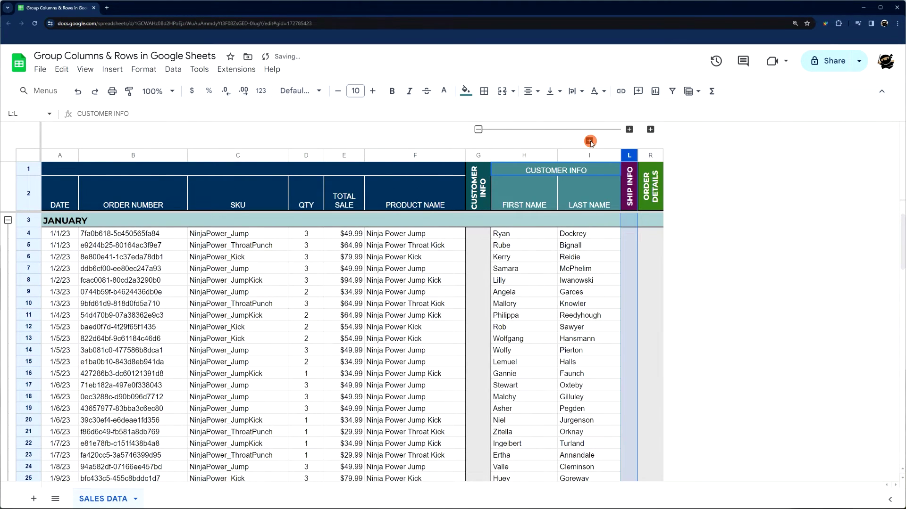
click(478, 130)
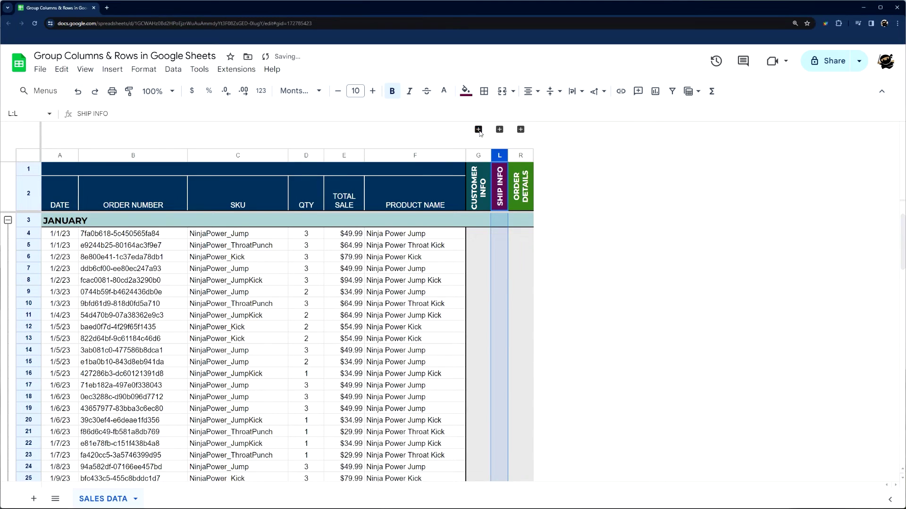
click(478, 130)
click(588, 141)
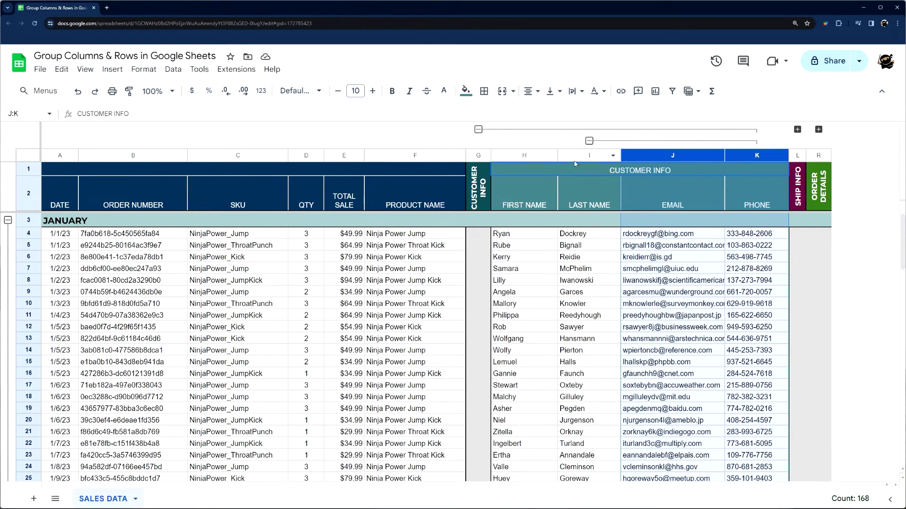
click(588, 141)
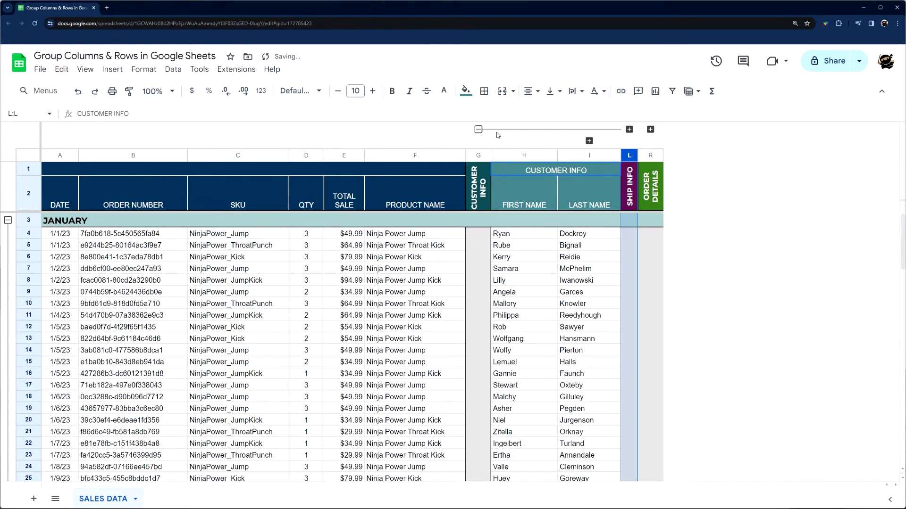
click(478, 129)
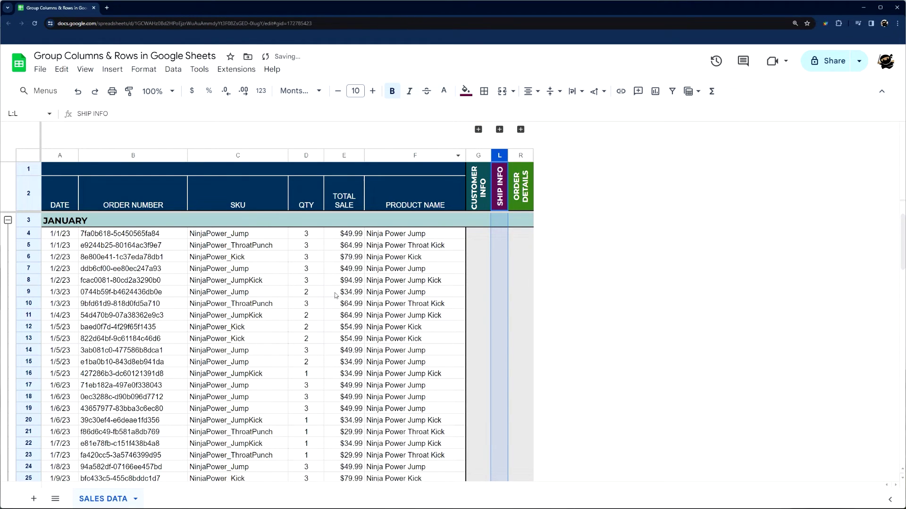
Collapse January's rows, then expand and re-collapse Customer Info and its nested Email/Phone group
click(8, 221)
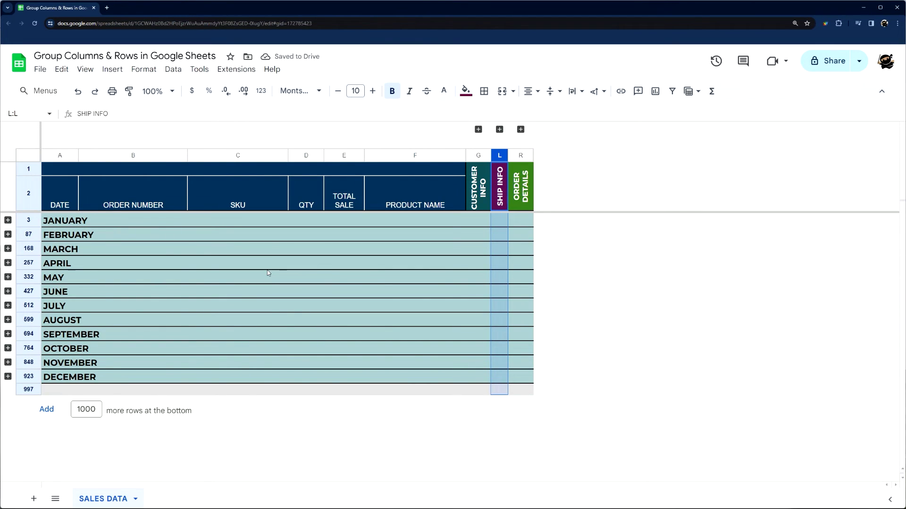
click(478, 129)
click(588, 141)
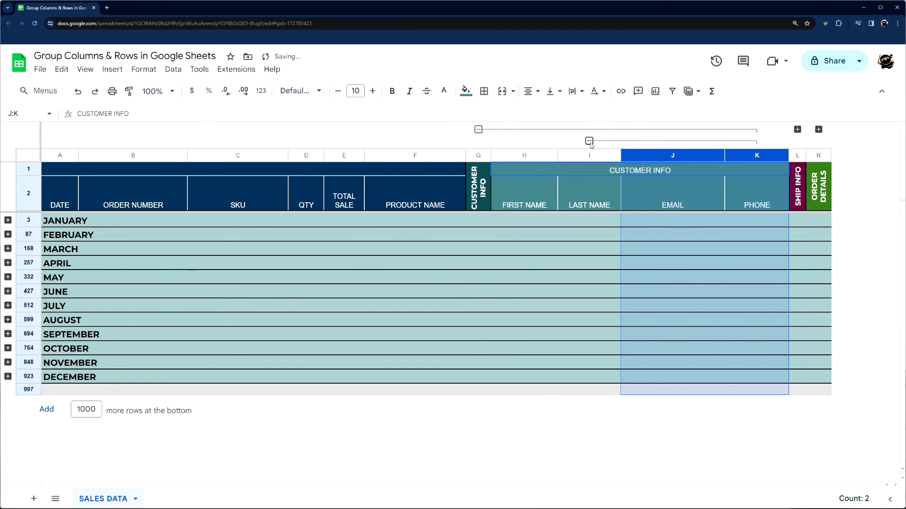
click(588, 141)
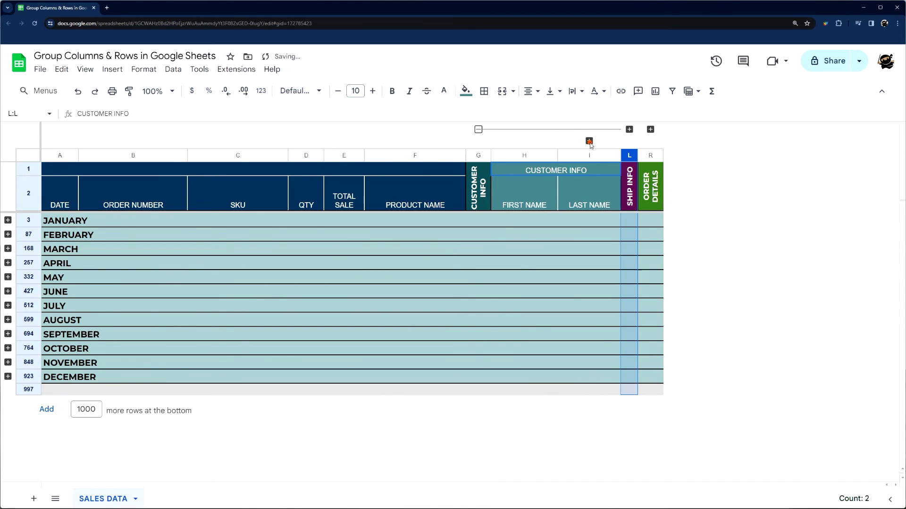
click(478, 129)
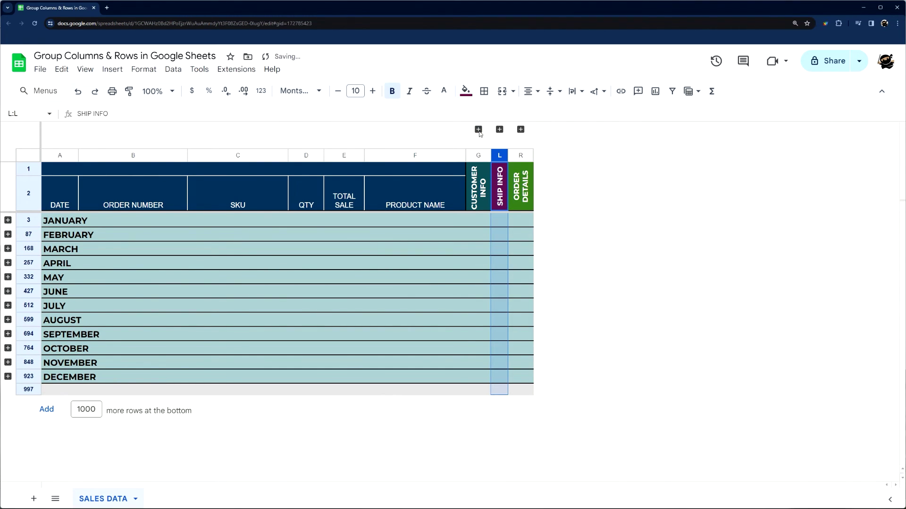